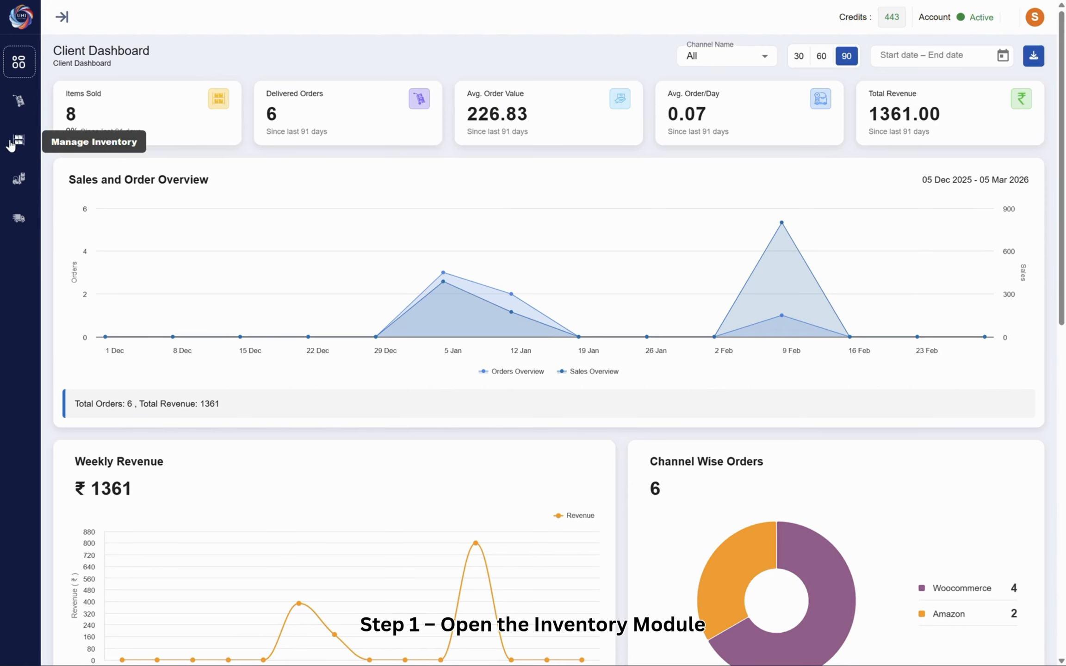
Open the list of unmapped products in the inventory module and look through it
left_click(25, 147)
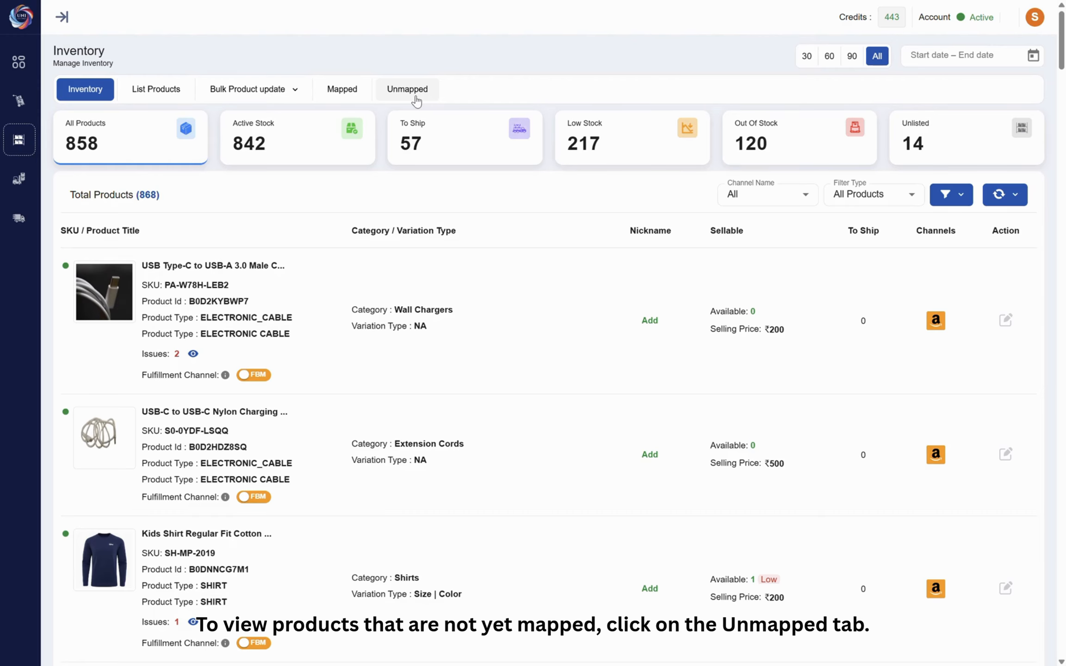
left_click(416, 100)
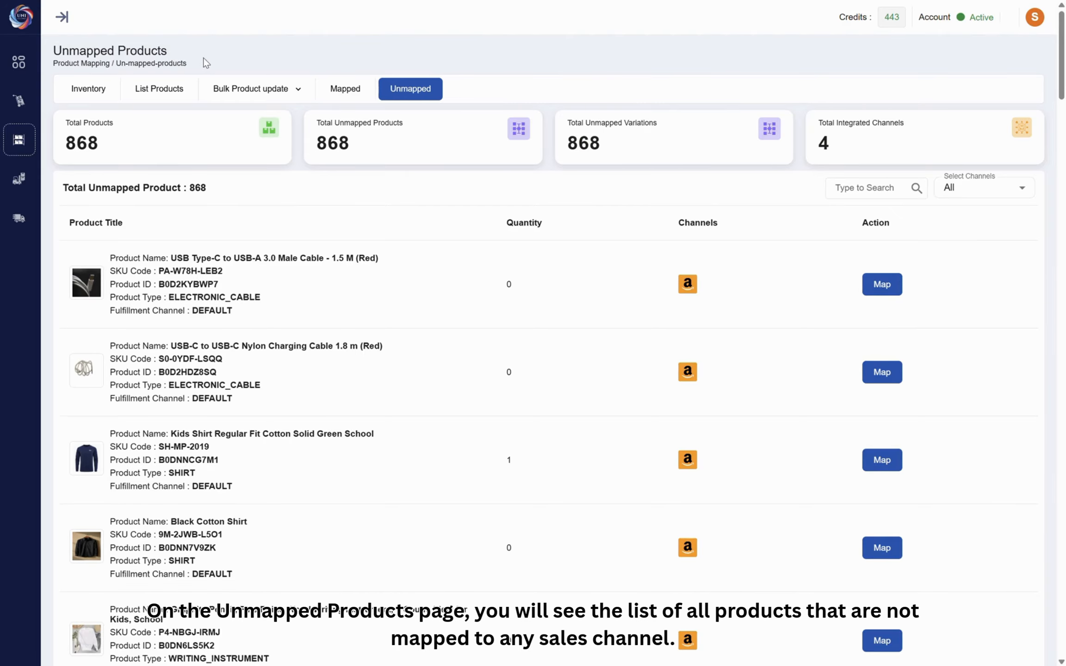
scroll(403, 433, "down", 10)
scroll(402, 432, "up", 10)
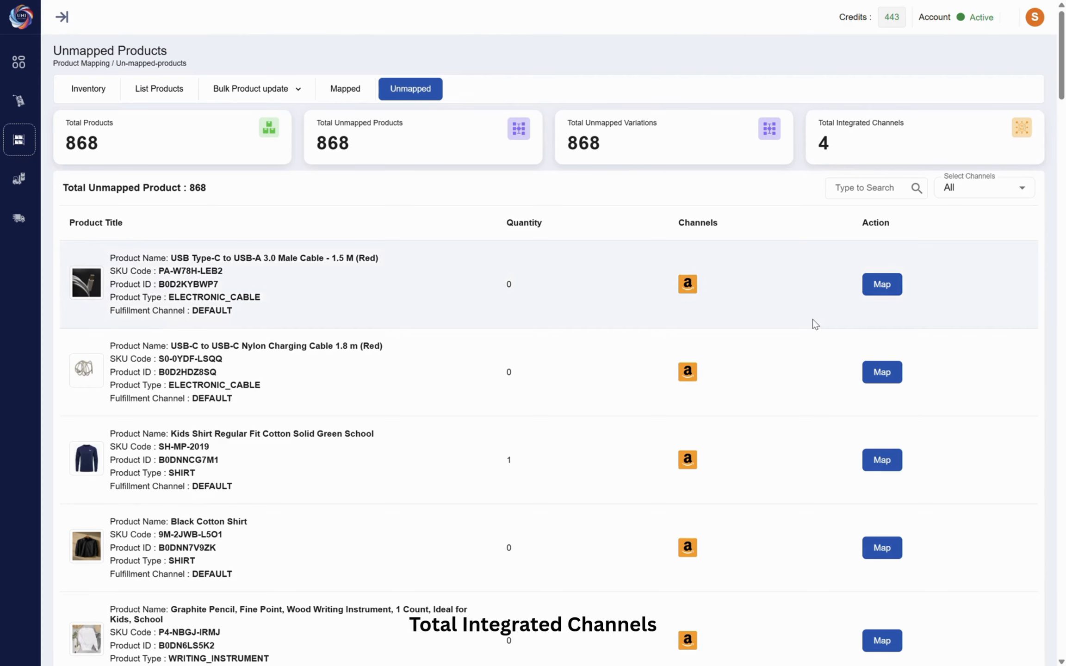
Start mapping the Amazon product Kids Shirt Regular Fit Cotton Solid Green School (SKU SH-MP-2019)
scroll(828, 317, "down", 3)
scroll(847, 314, "down", 1)
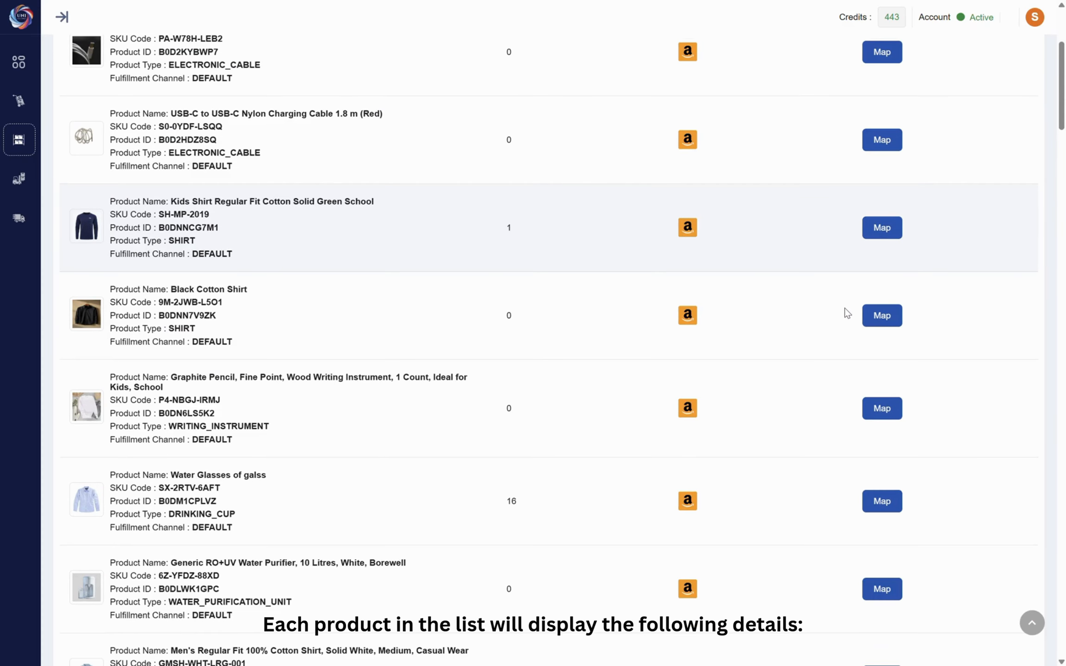
scroll(847, 314, "up", 1)
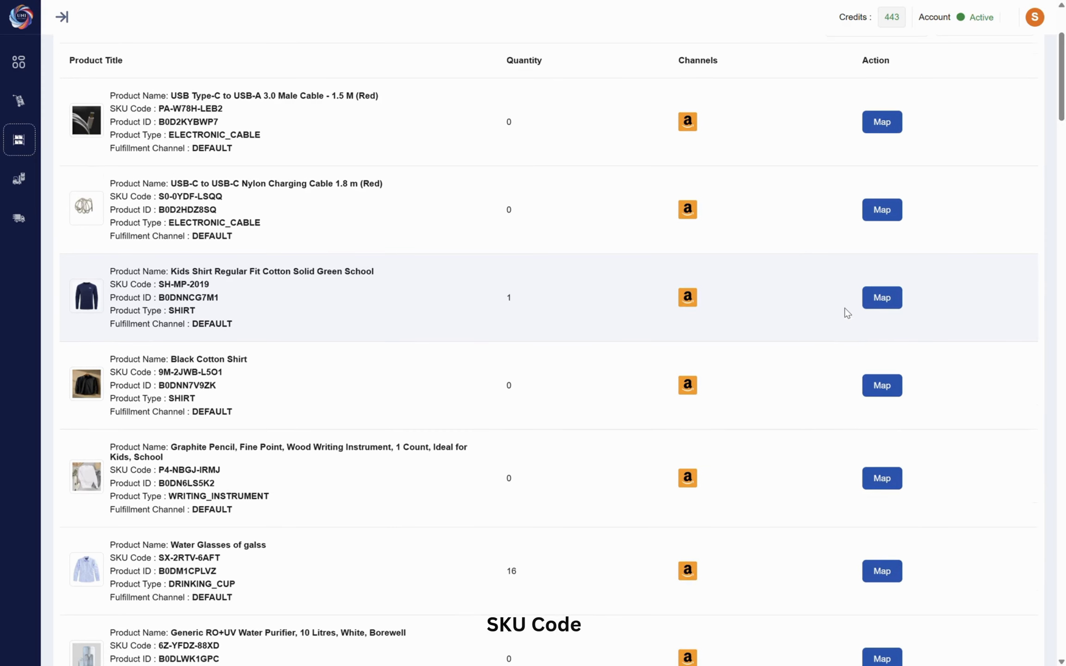
scroll(153, 279, "up", 3)
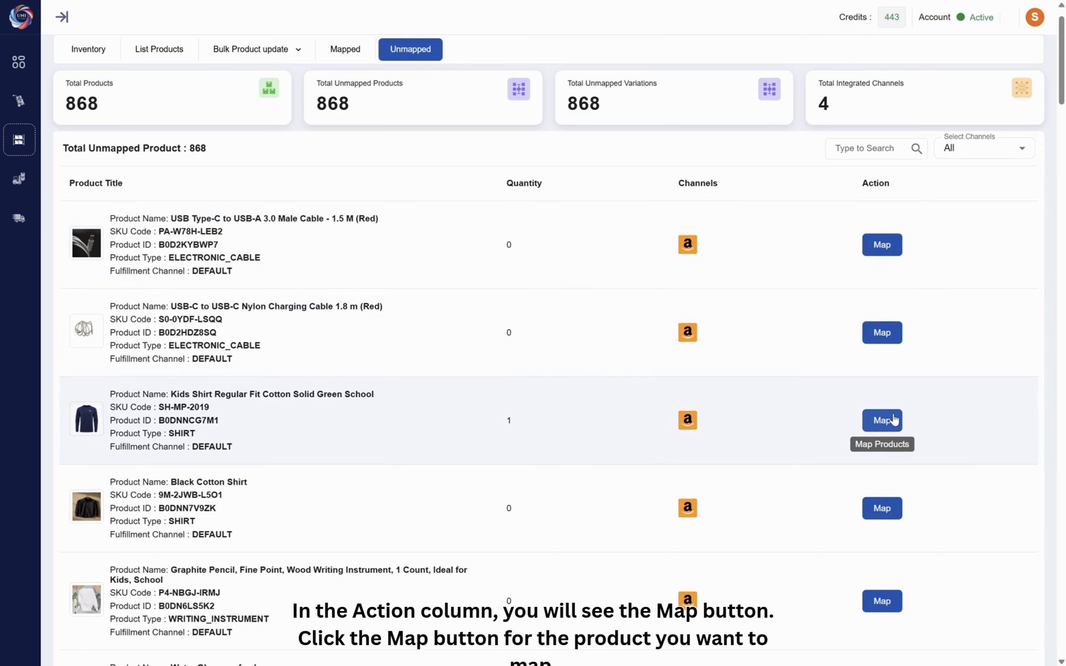
left_click(883, 425)
left_click(882, 421)
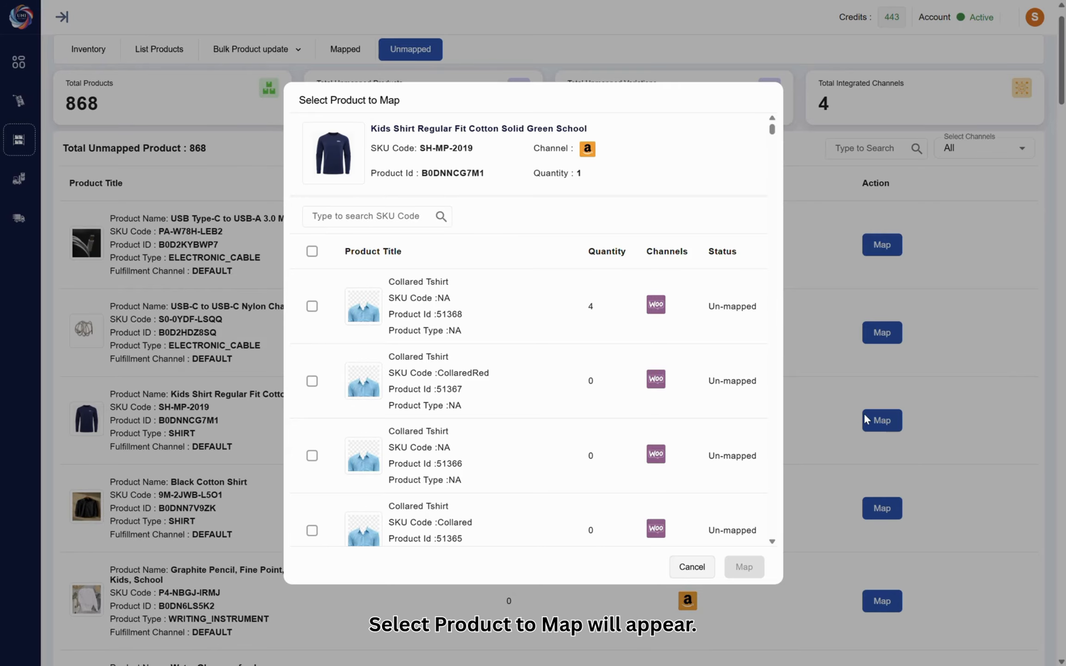
Select the WooCommerce product Heart Printed Sneakers Cream with SKU 001, leaving the Collared Tshirt unselected
scroll(458, 410, "down", 3)
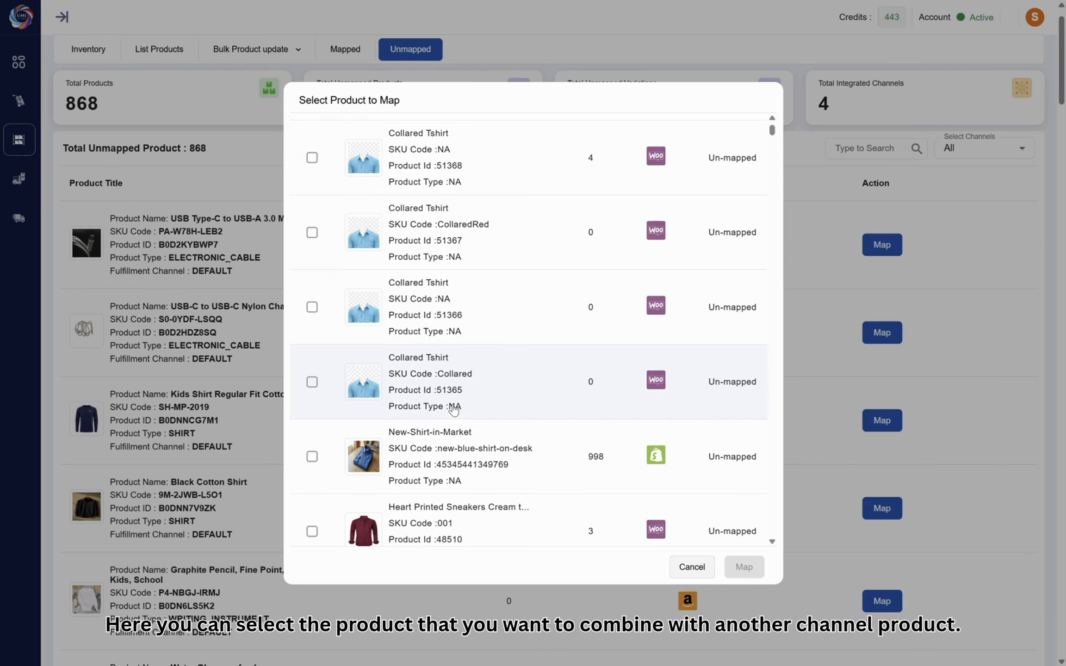
left_click(312, 382)
scroll(520, 435, "down", 2)
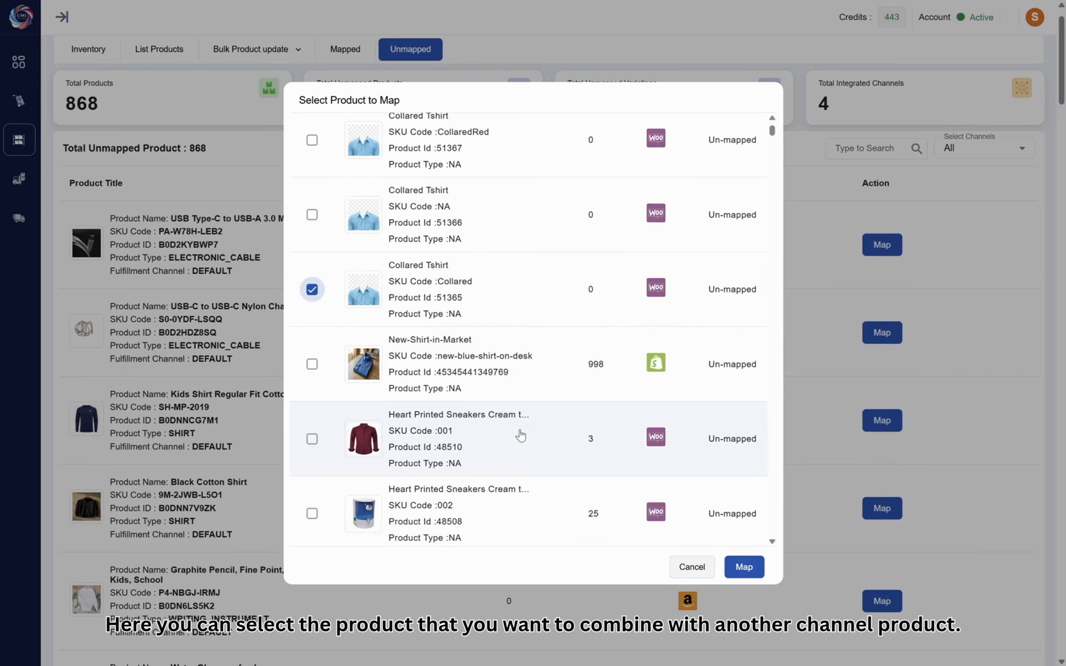
left_click(312, 289)
left_click(312, 439)
Select the Flipkart shirt SH567GHJAAS67 and the Shopify product RD-TSH-262 as well, and submit the selected products for mapping
scroll(595, 452, "down", 15)
scroll(536, 315, "up", 10)
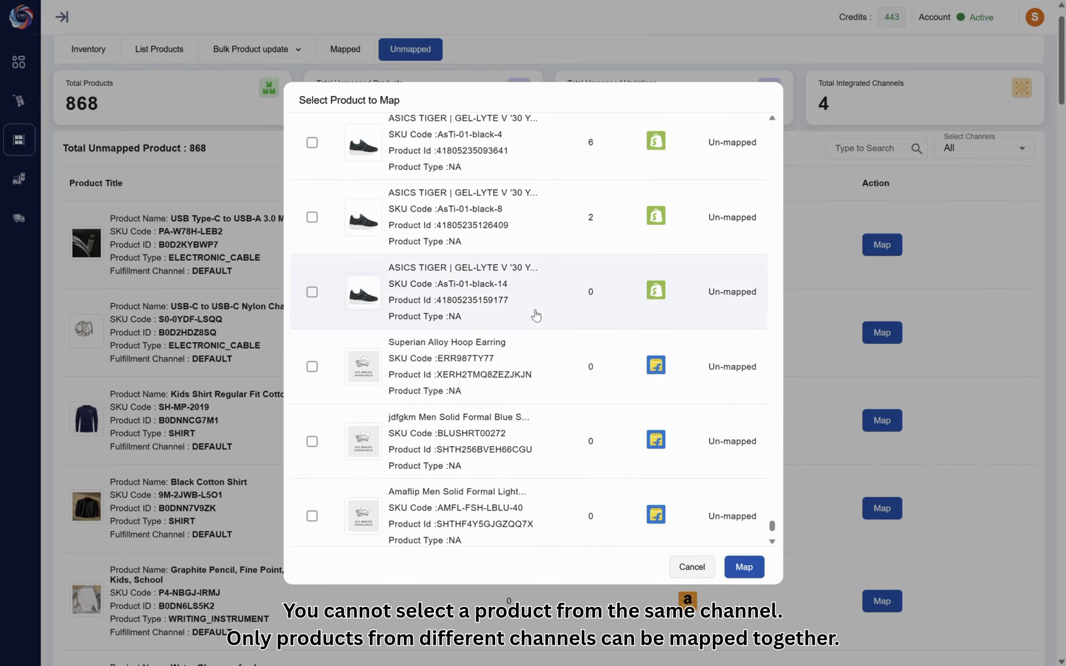
left_click(312, 440)
scroll(495, 345, "down", 2)
left_click(313, 357)
left_click(313, 506)
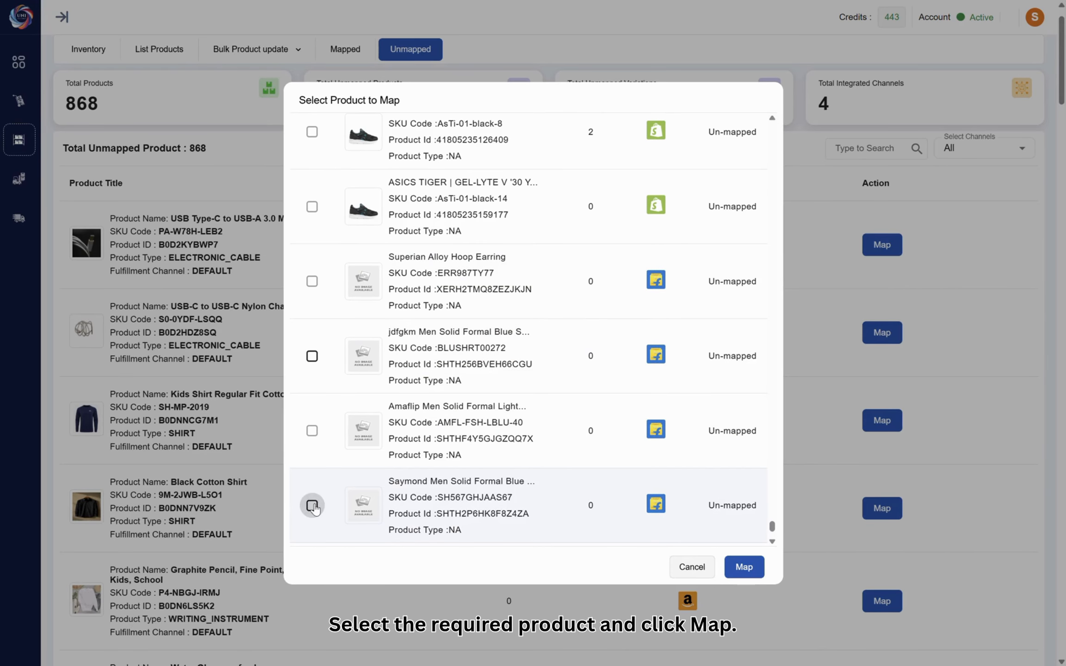
scroll(463, 333, "up", 5)
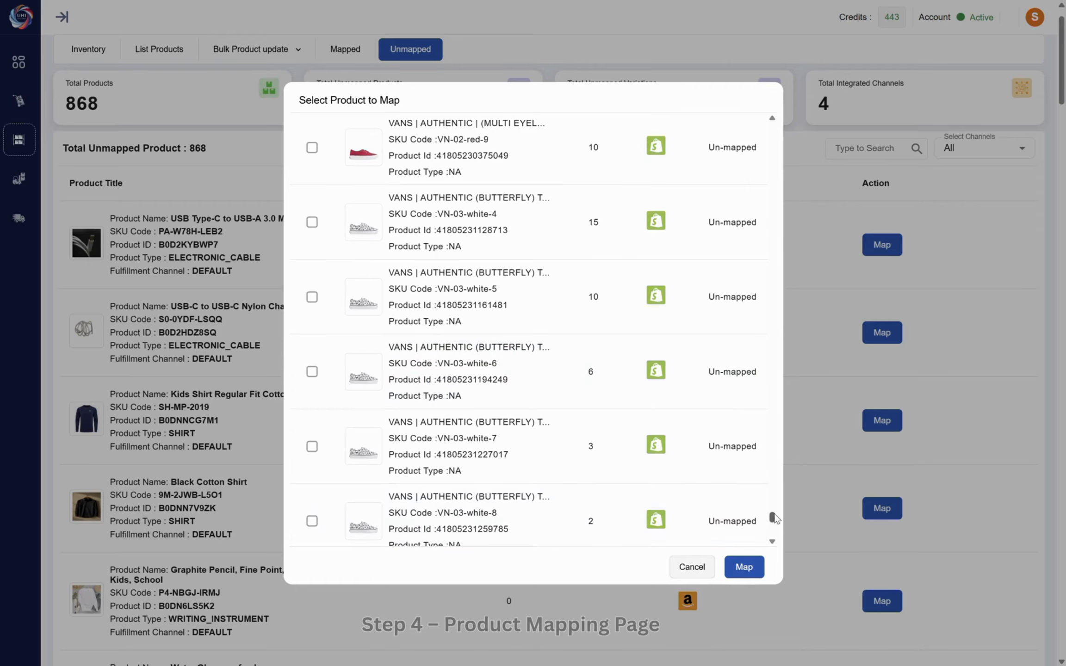
left_click(747, 566)
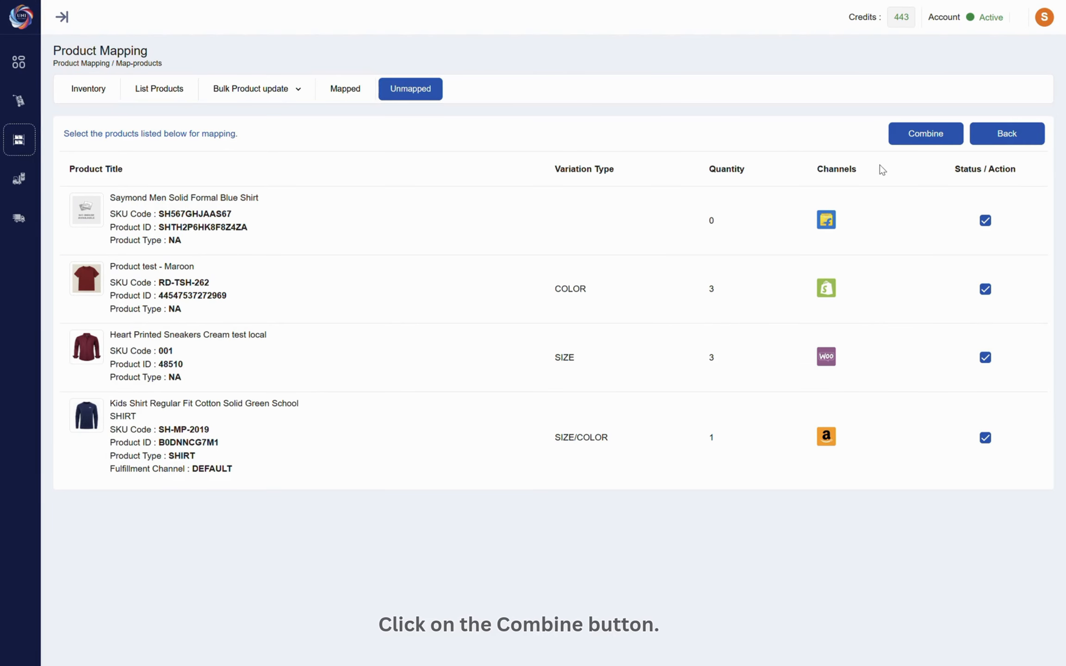
Combine the four listed products under the title "Cotton Shirt" with the nickname "Slim Shirt"
left_click(921, 137)
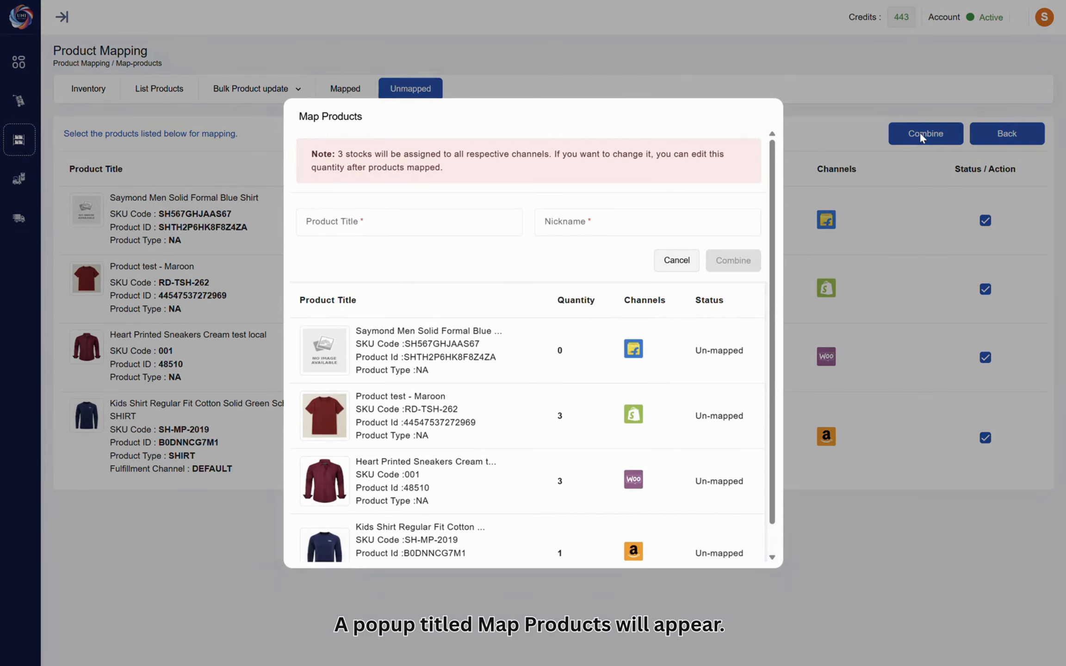
left_click(354, 219)
type("Cott")
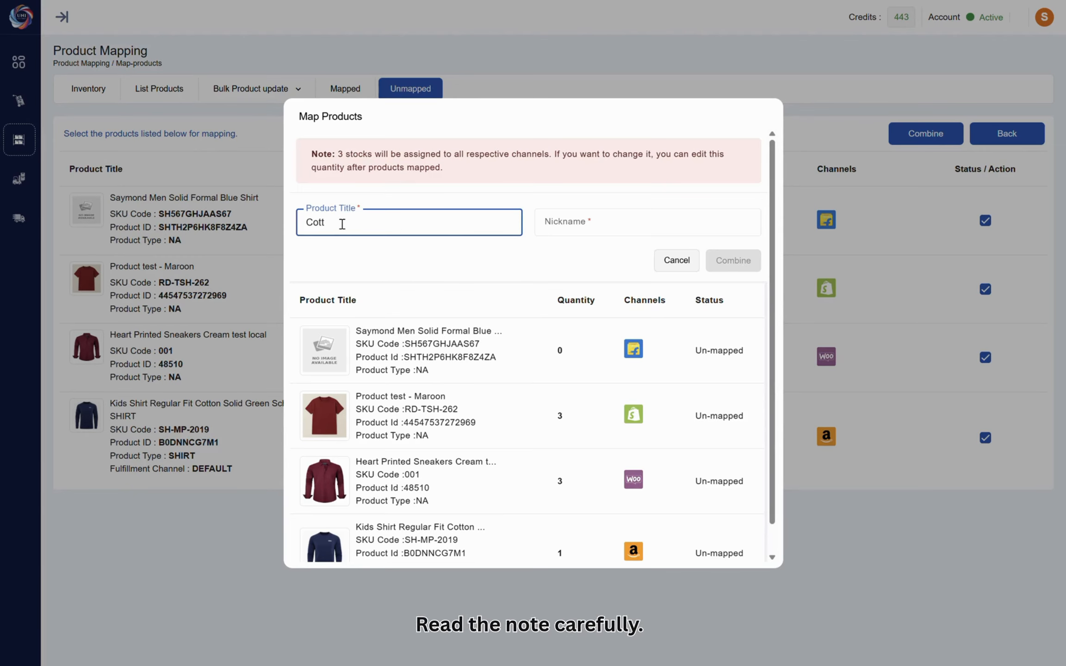
type("on Shirt")
left_click(583, 218)
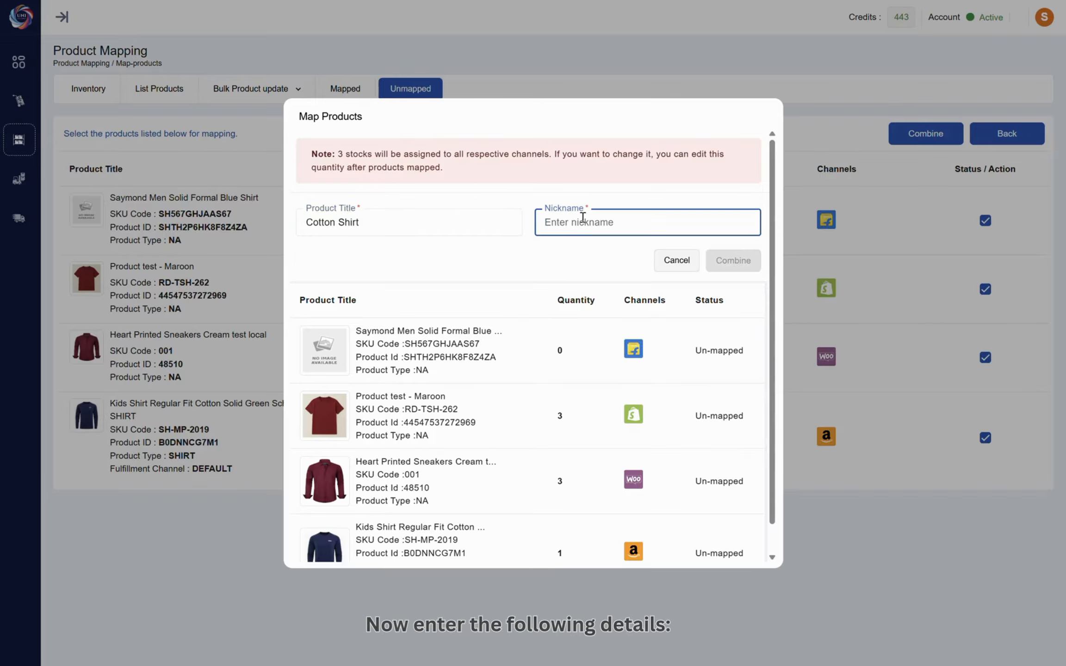
type("Slim Shirt")
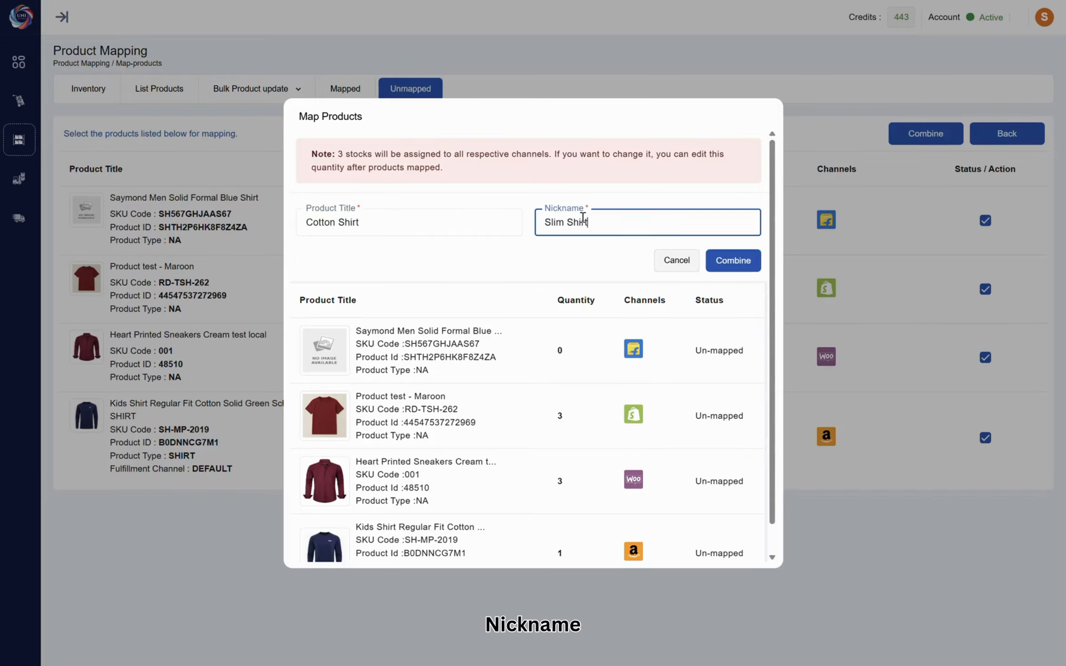
left_click(739, 272)
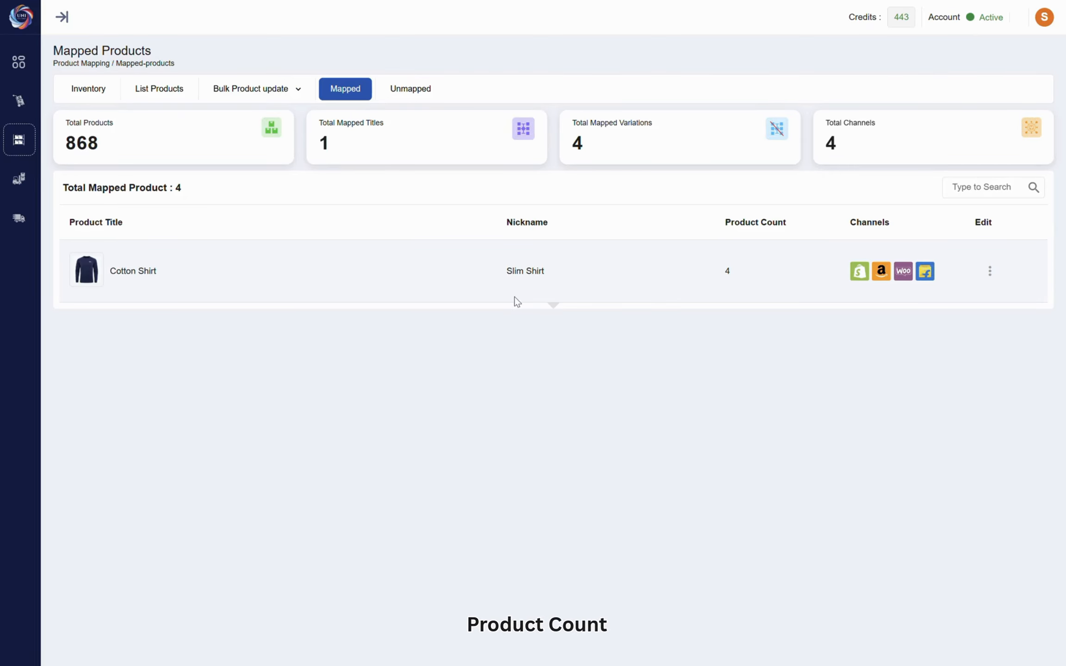
Expand the mapped Cotton Shirt entry and review its channel products
left_click(242, 270)
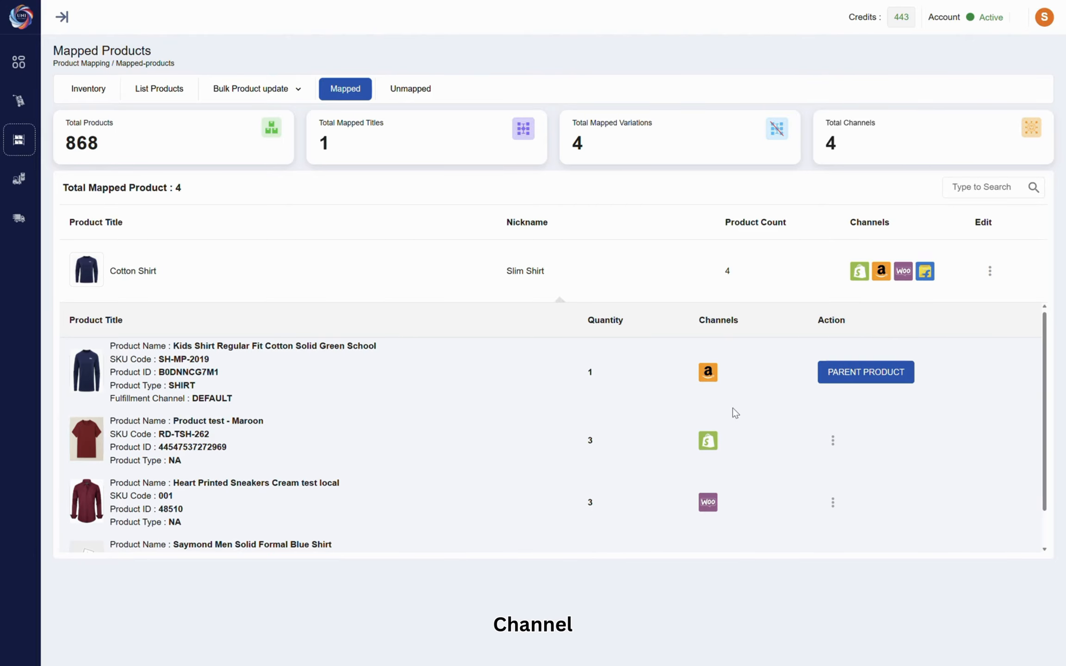
scroll(733, 403, "down", 1)
scroll(743, 403, "up", 1)
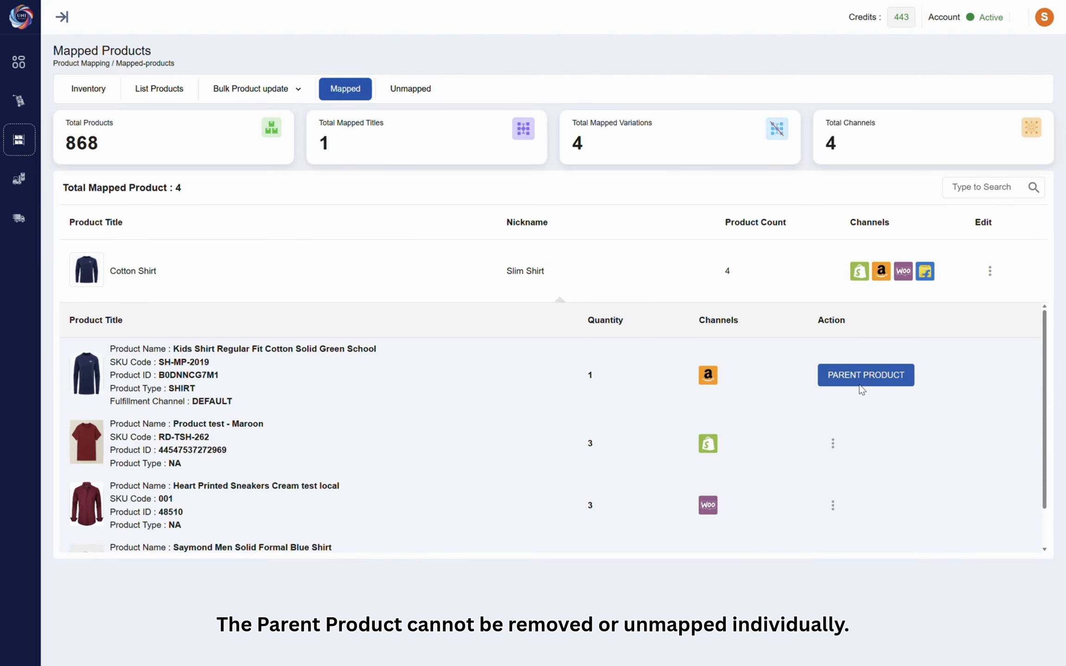
scroll(861, 391, "down", 1)
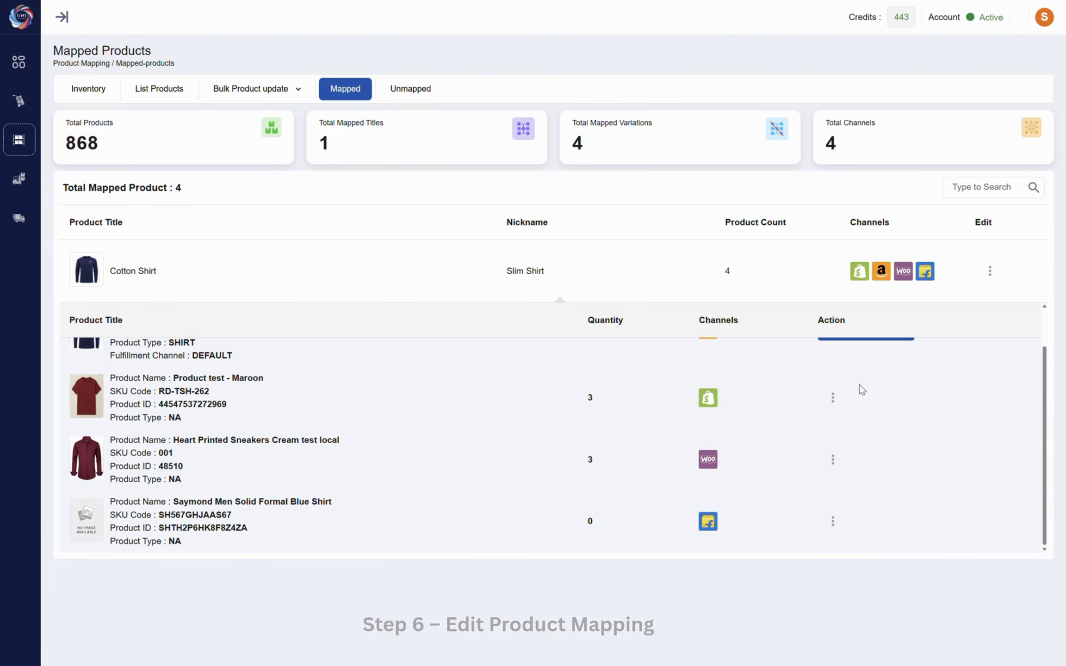
Open the Cotton Shirt mapping's title and nickname for editing and submit the update
left_click(992, 274)
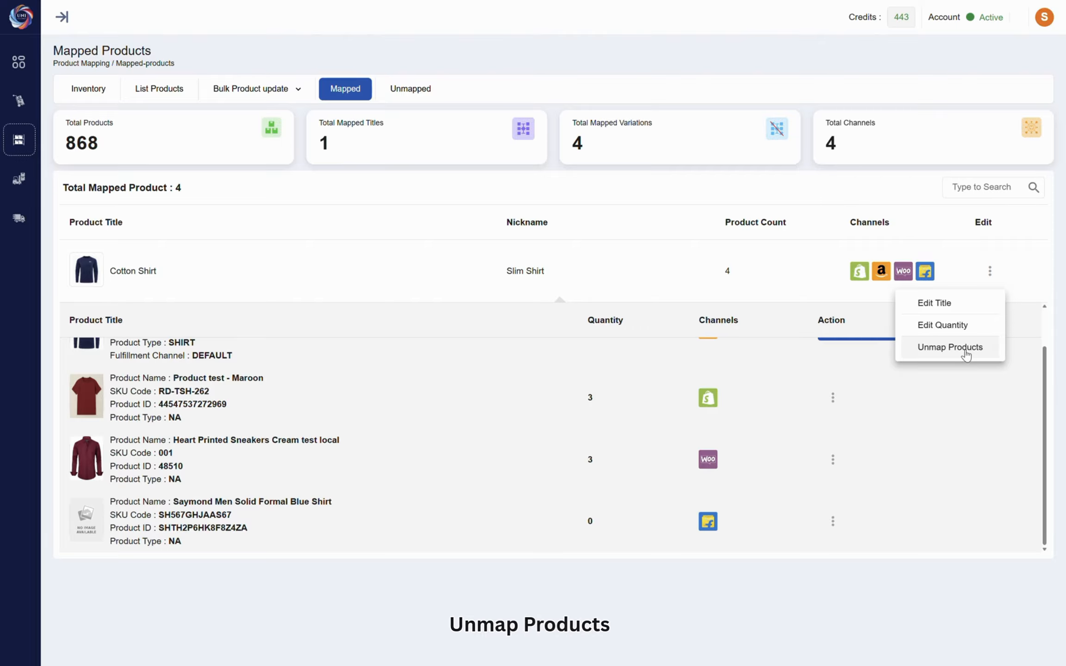
left_click(954, 305)
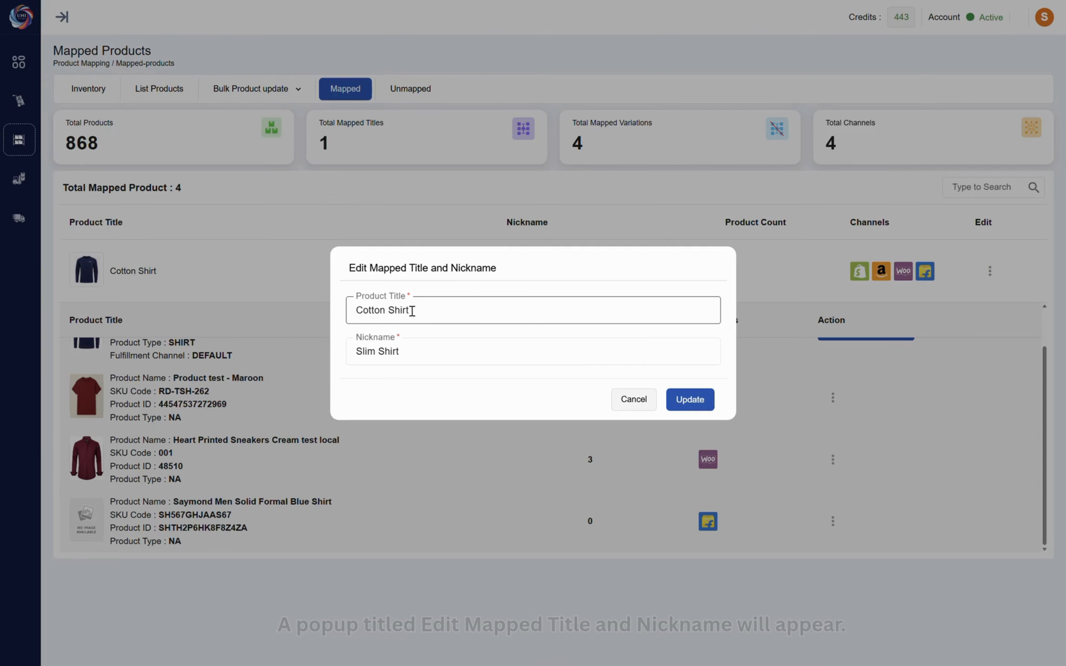
left_click(397, 351)
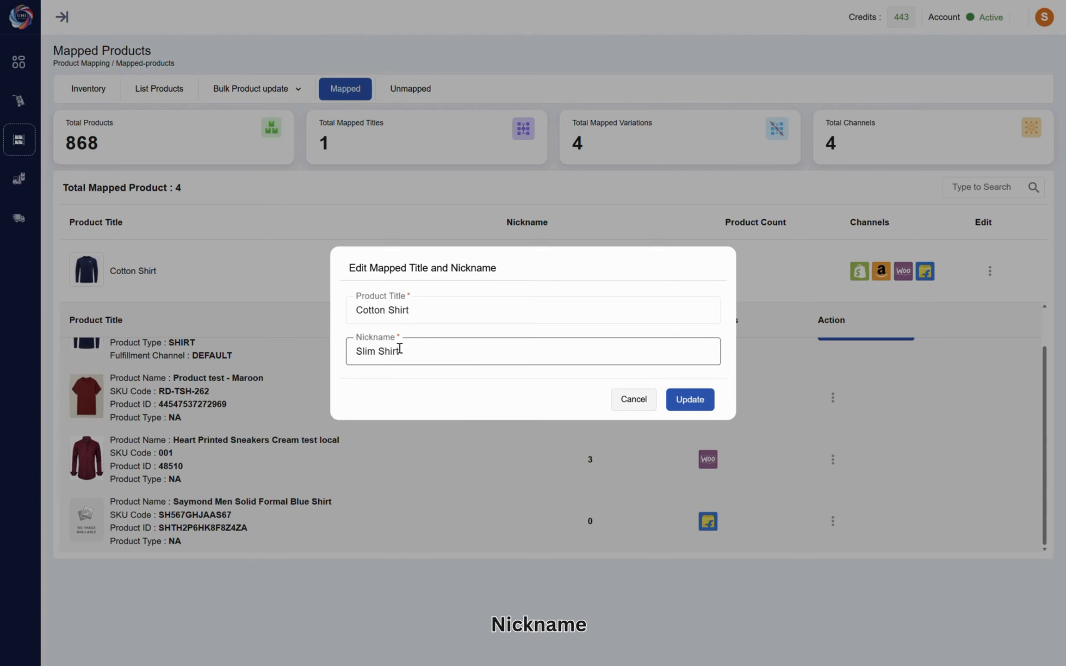
left_click(676, 403)
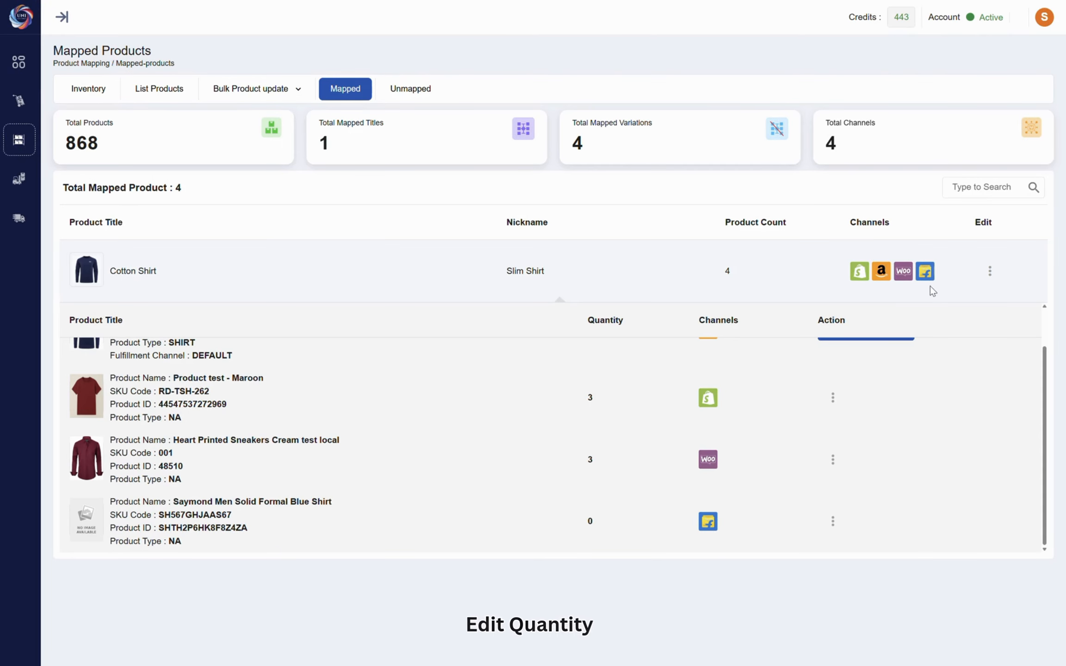
Set individual channel quantities for Cotton Shirt: 2 for Shopify SKU RD-TSH-262 and 1 for Flipkart SKU SH567GHJAAS67
left_click(984, 278)
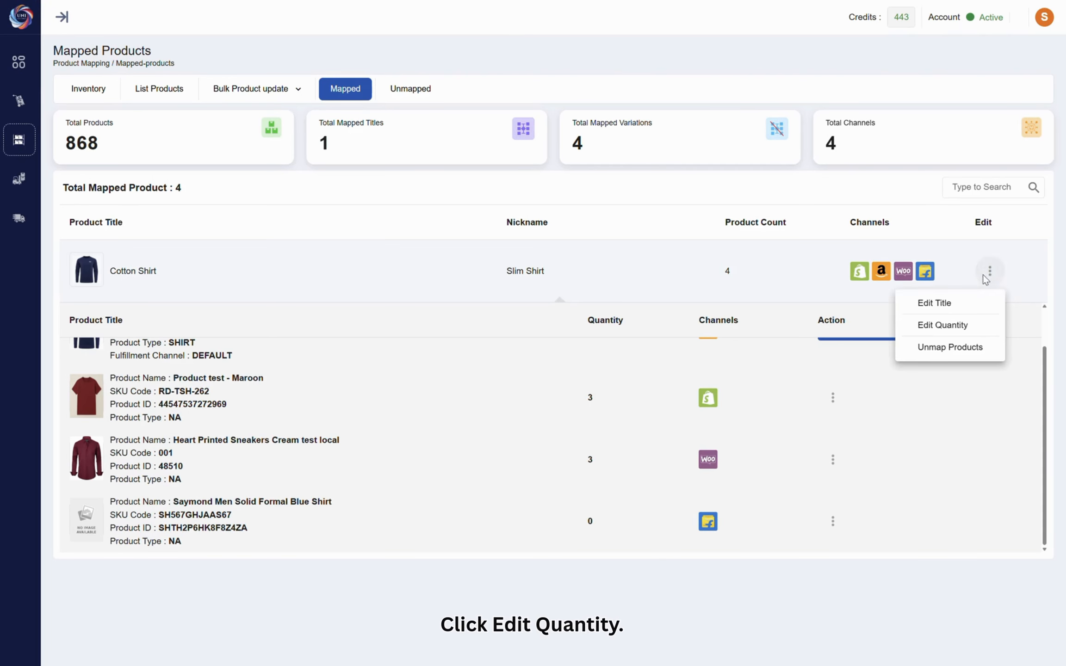
left_click(943, 328)
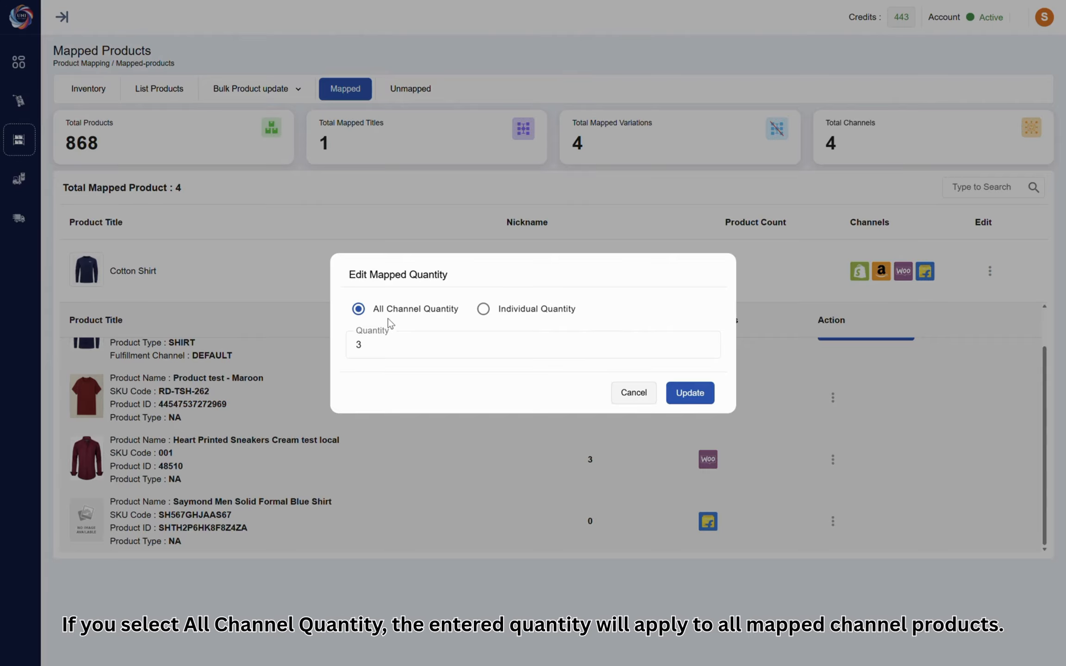
left_click(377, 348)
left_click(486, 310)
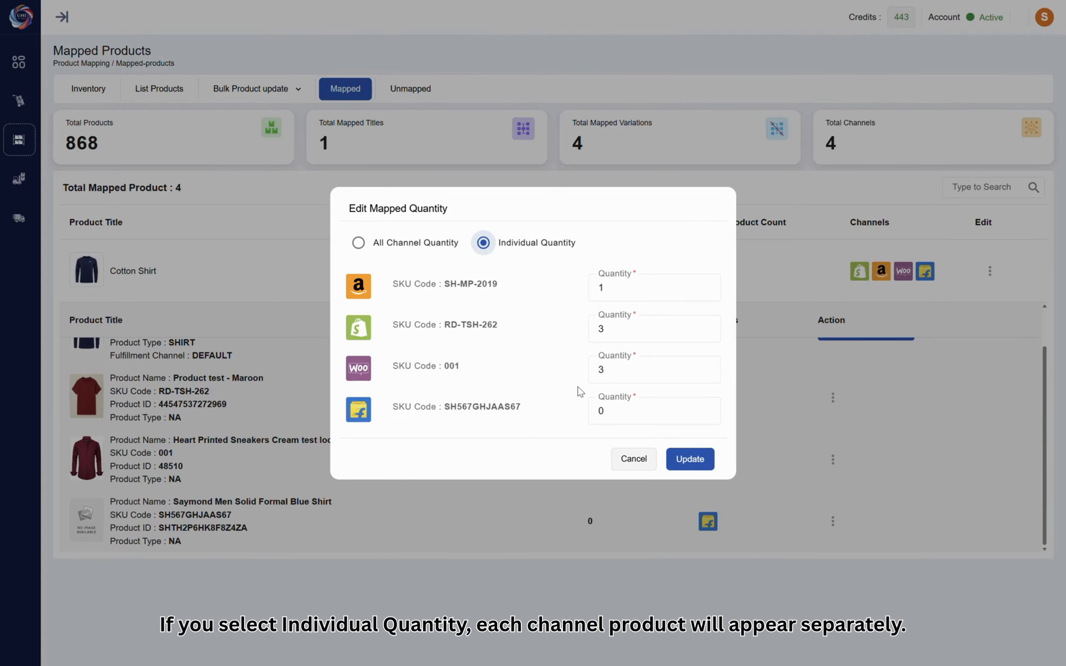
left_click(609, 327)
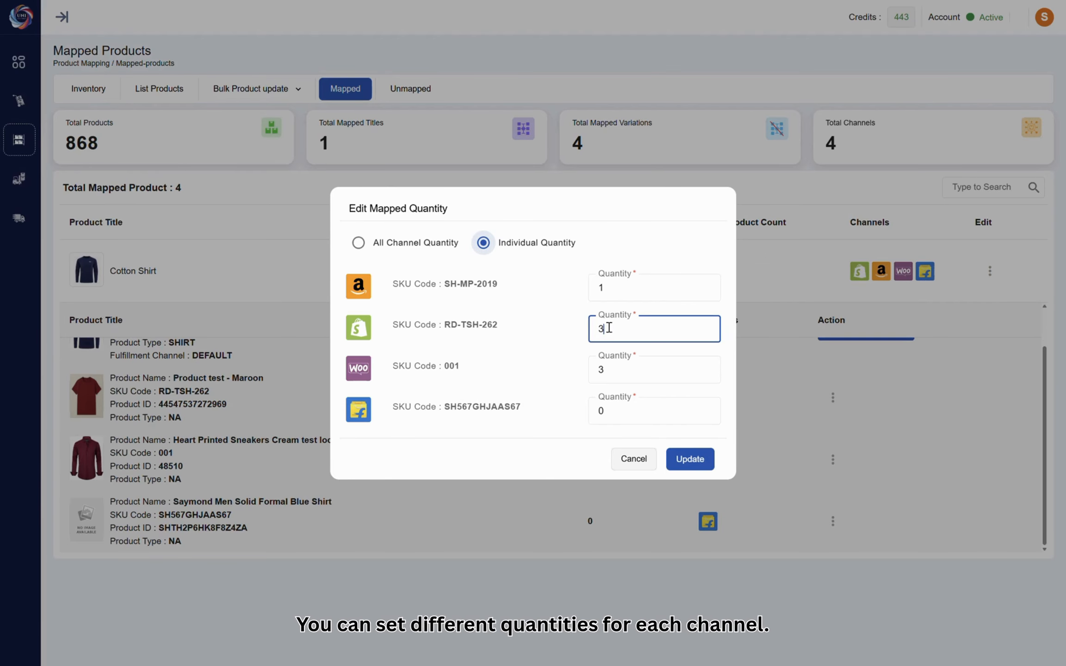
type("2")
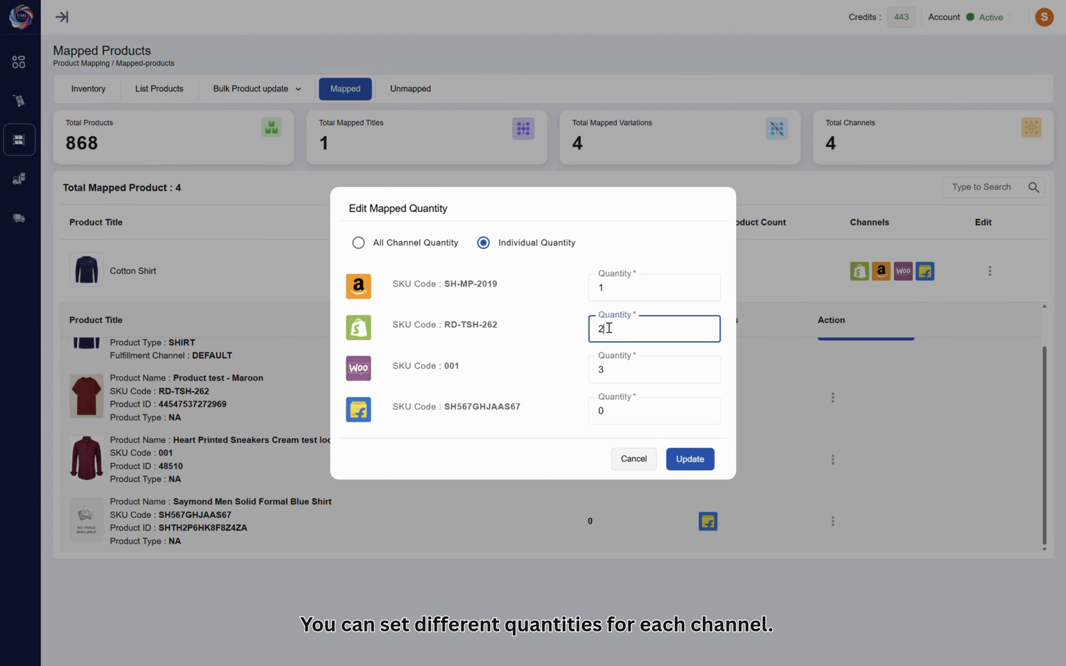
left_click(617, 417)
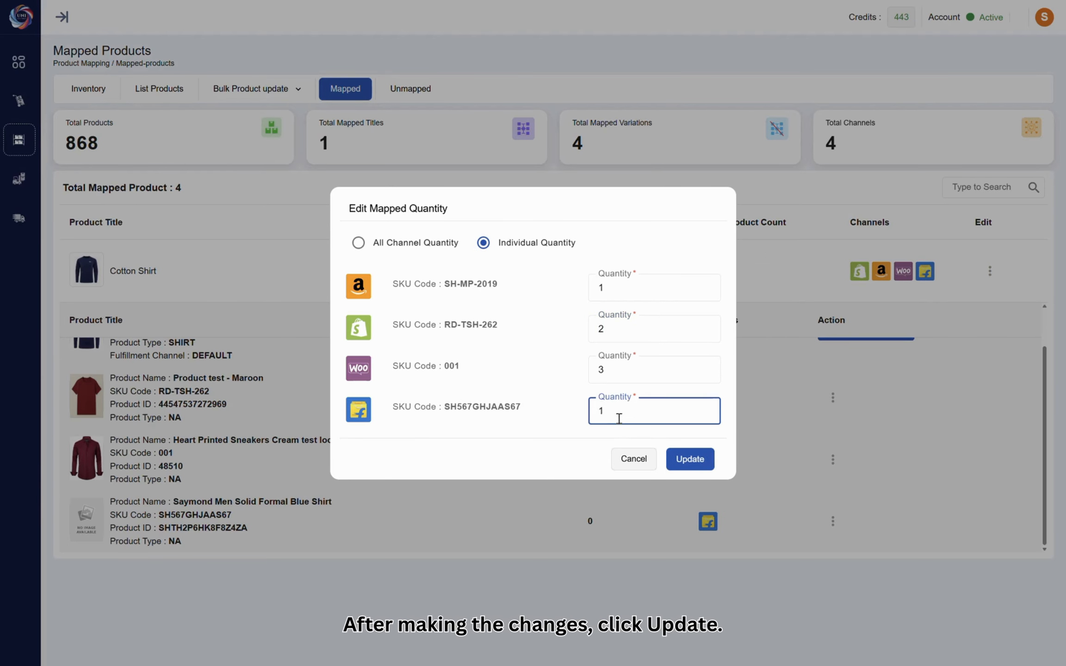
type("1")
left_click(681, 463)
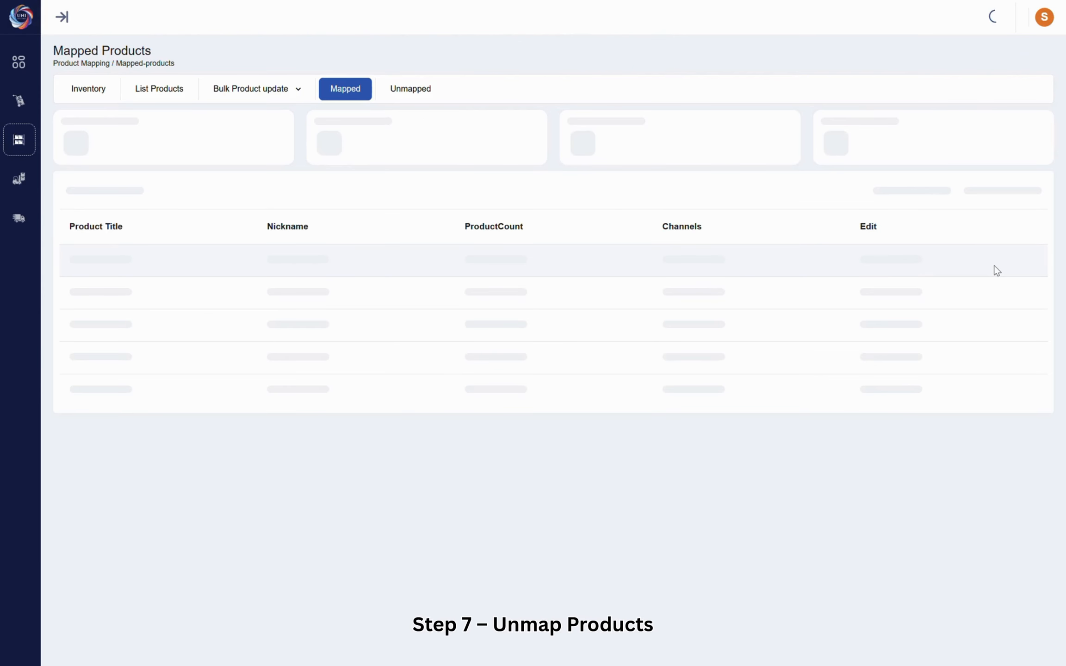
Check the channel products and quantities listed under the Cotton Shirt mapping, then collapse the entry
left_click(992, 271)
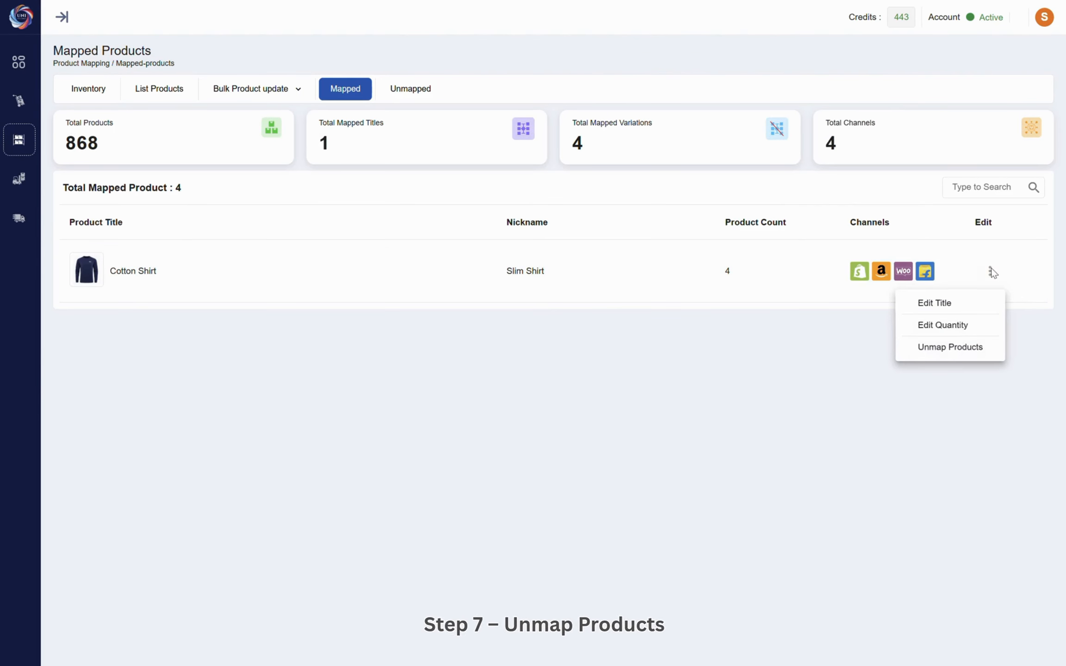
left_click(346, 260)
left_click(273, 258)
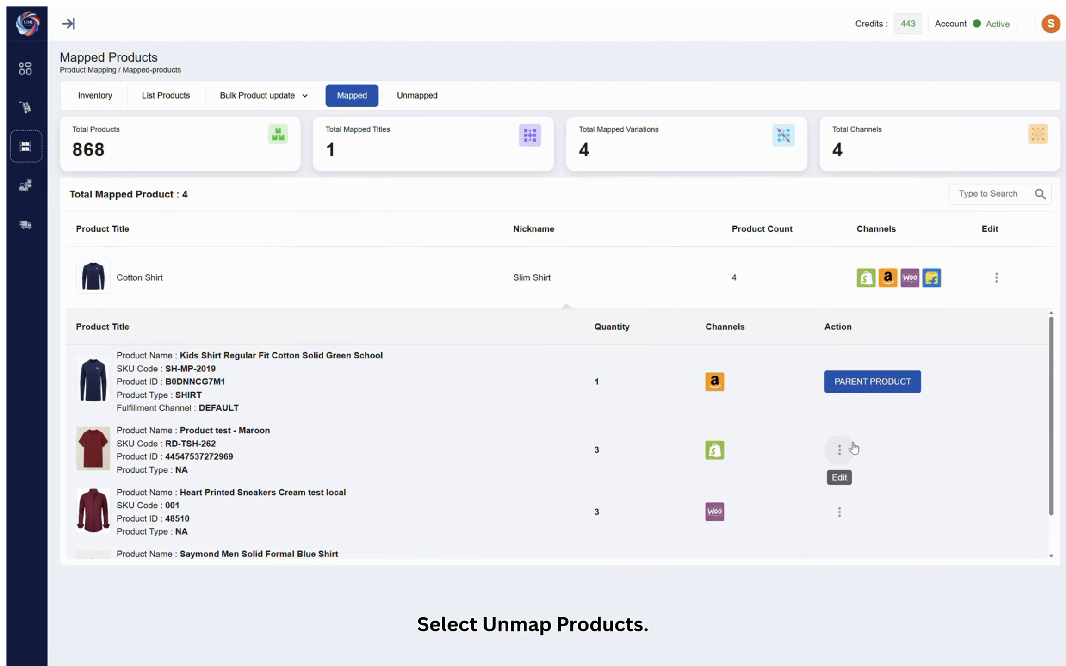
left_click(360, 292)
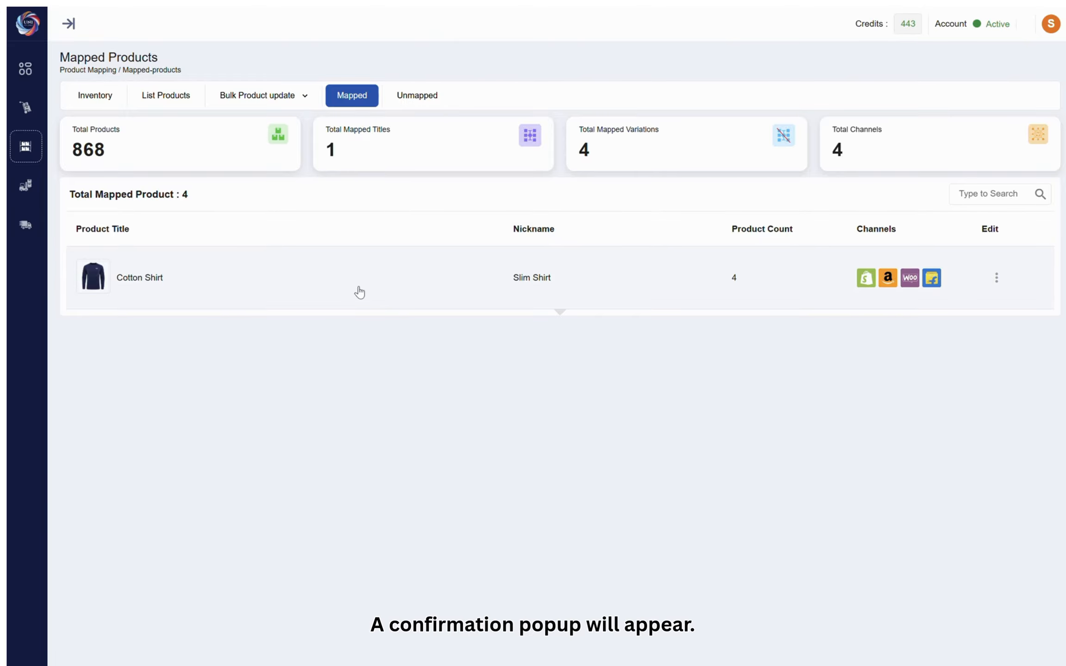
Try to unmap the Cotton Shirt products, but decline the confirmation
left_click(1000, 285)
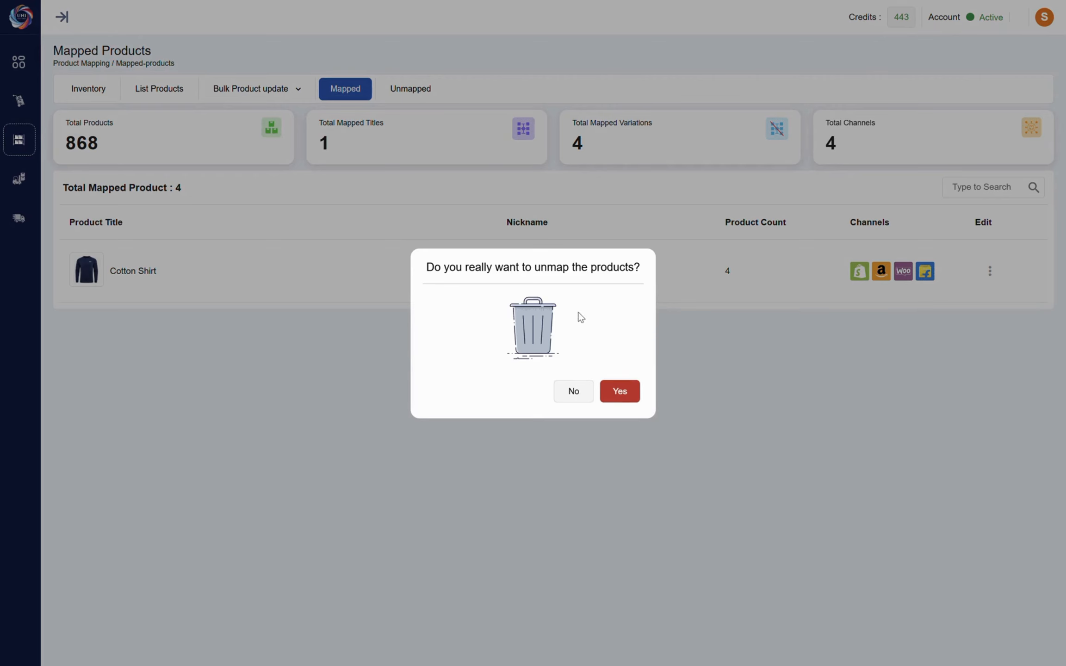
left_click(566, 393)
Expand the Cotton Shirt entry again and look through its mapped channel products
left_click(537, 274)
scroll(553, 519, "down", 2)
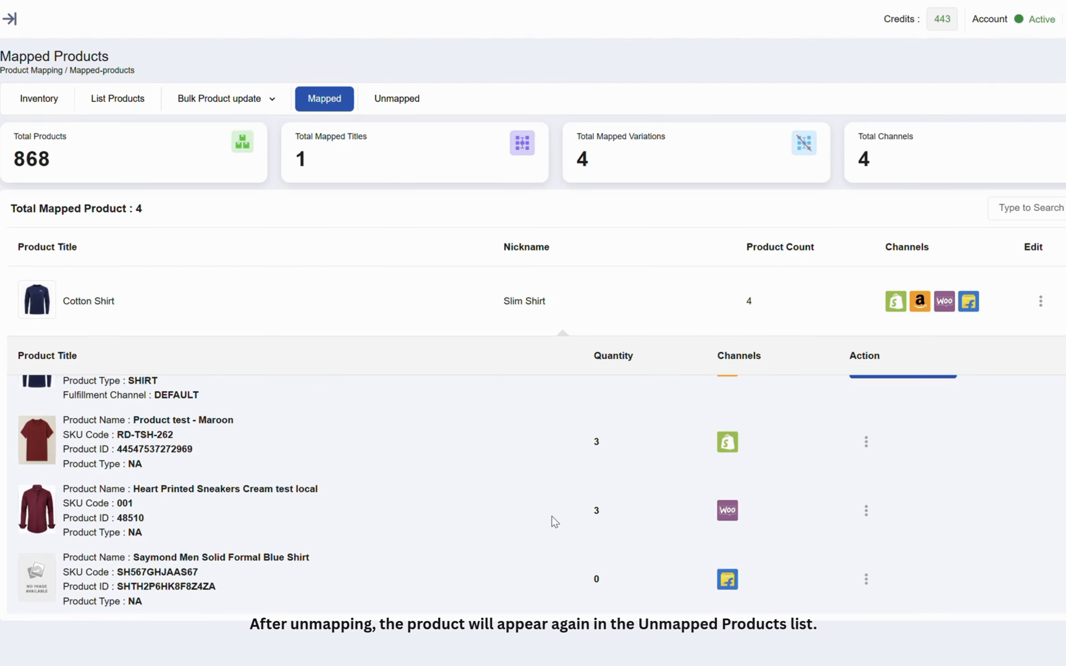
scroll(555, 522, "up", 1)
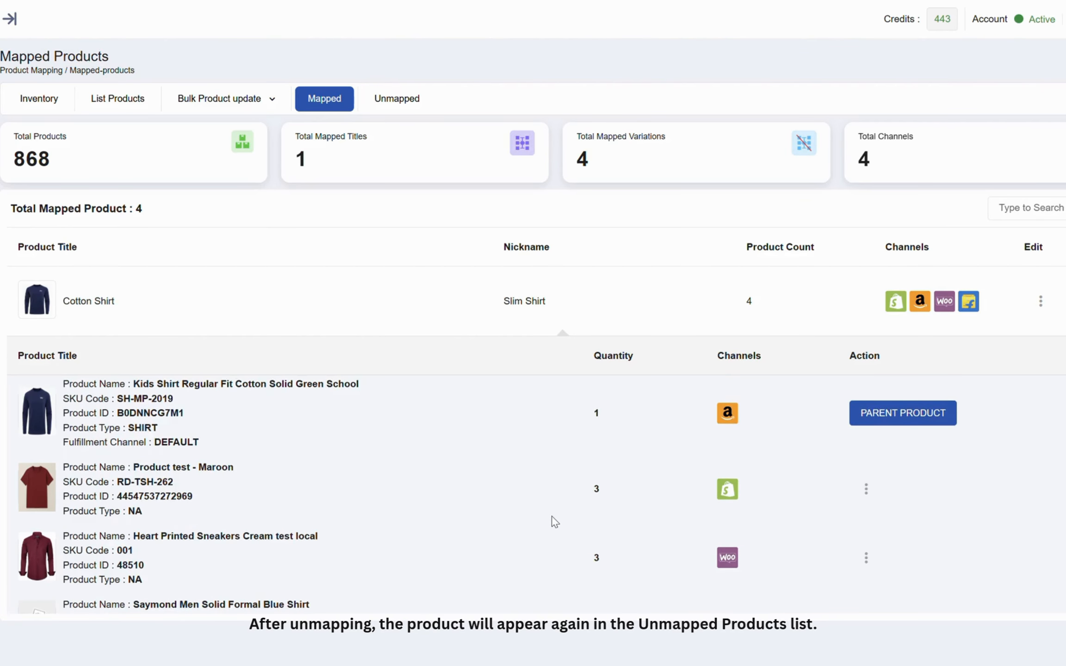